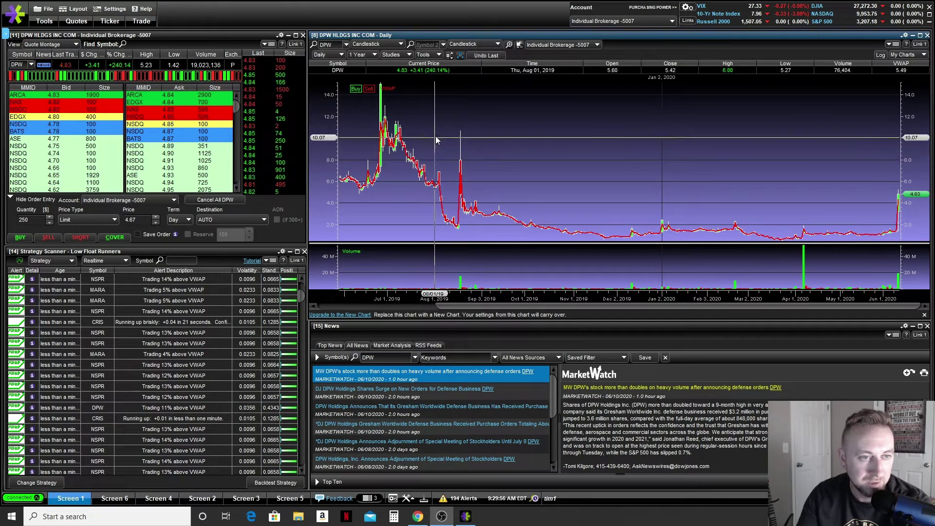
Show DPW in one-minute candles and enter a 5.25 limit price for 225 shares.
click(332, 57)
click(139, 221)
text(5.25)
click(29, 221)
text(225)
Submit the buy, dismiss the insufficient-funds alert, and reduce the quantity to 200 shares.
click(25, 237)
click(570, 286)
click(29, 220)
text(200)
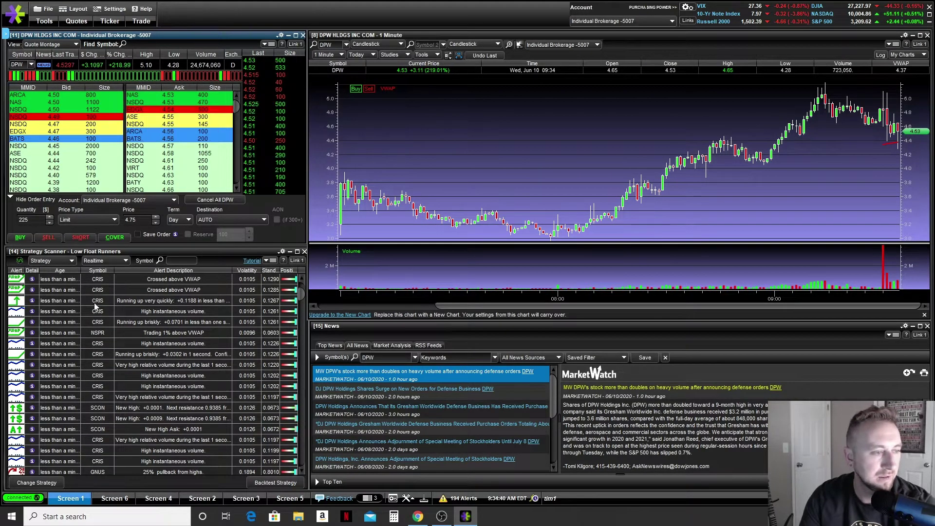
double_click(96, 302)
Switch to the Screen 6 SPY workspace and change the chart range from 3 Day to Today.
click(115, 498)
click(59, 55)
click(58, 65)
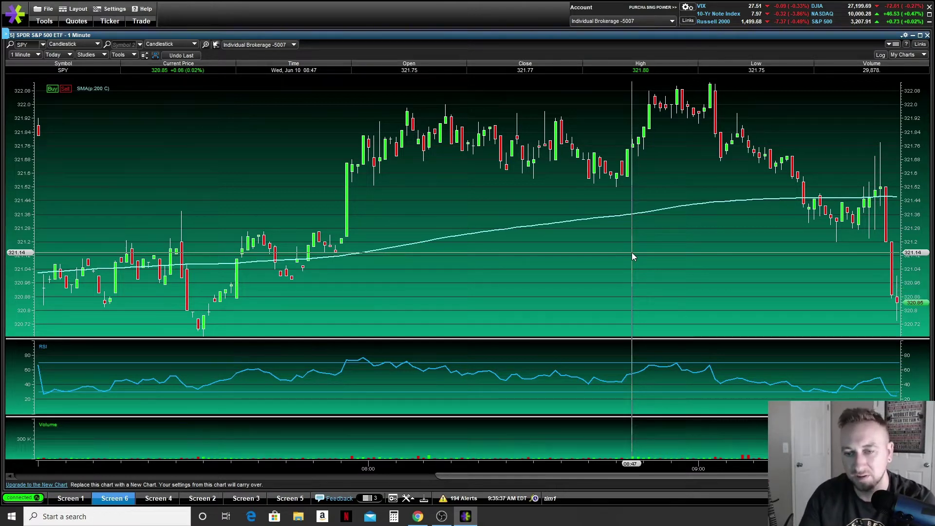
Return to Screen 1 and load DPW, then SCON, then BYRN from the Strategy Scanner.
click(71, 499)
click(97, 279)
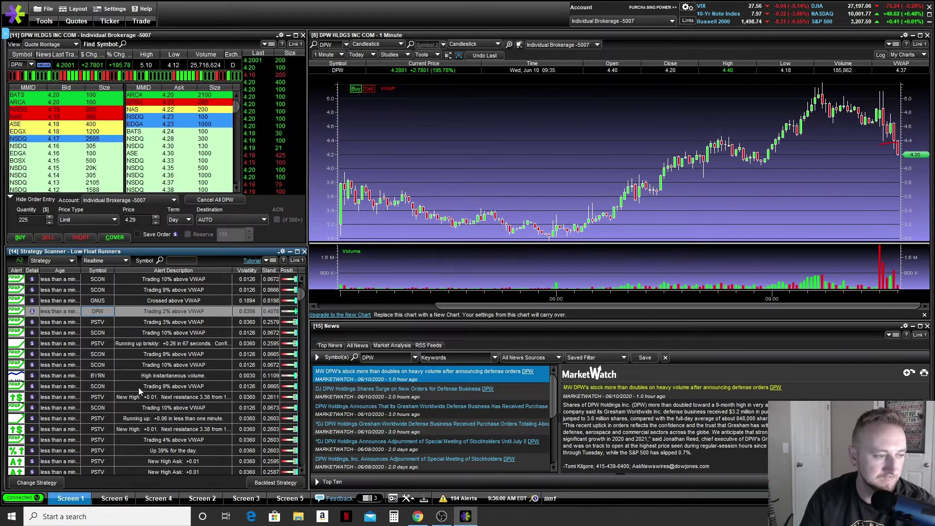
click(103, 366)
click(102, 385)
click(110, 300)
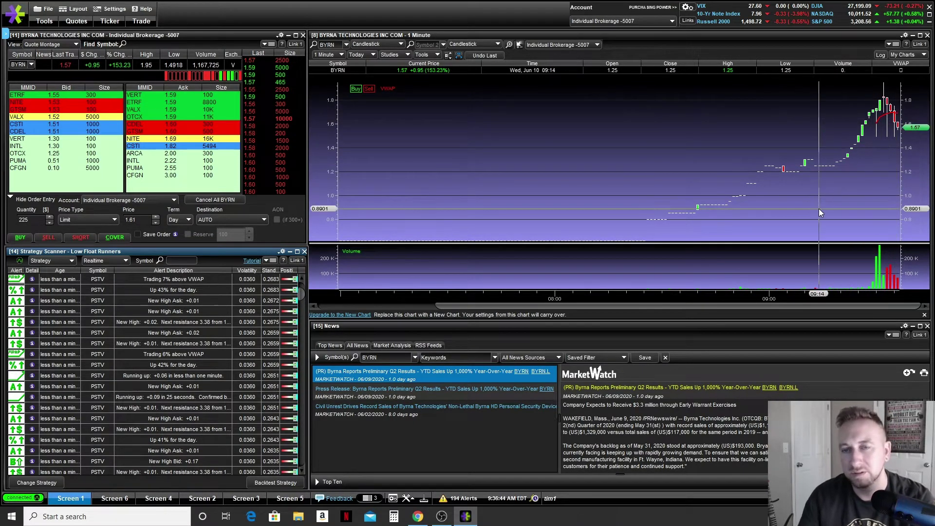
Load PSTV from the Strategy Scanner, then switch the linked windows to KTOV.
double_click(132, 396)
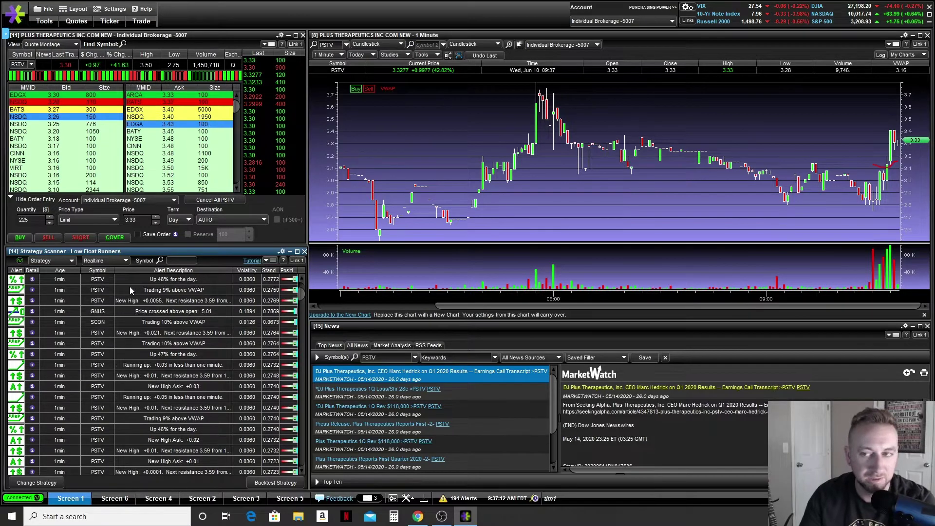
click(98, 344)
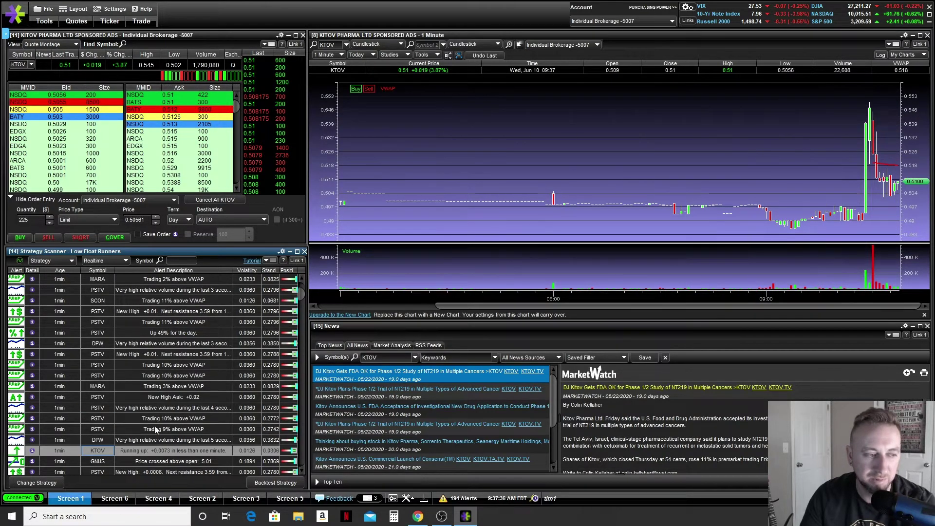
click(114, 498)
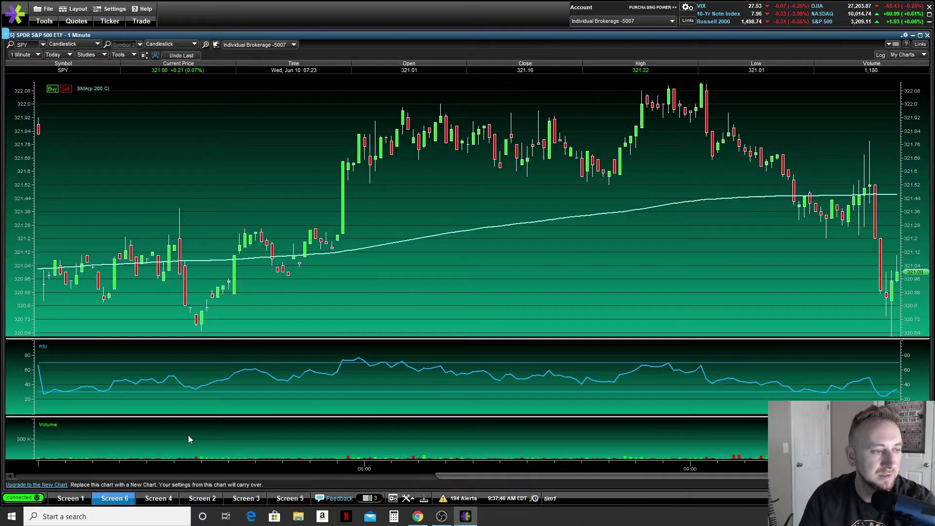
click(71, 498)
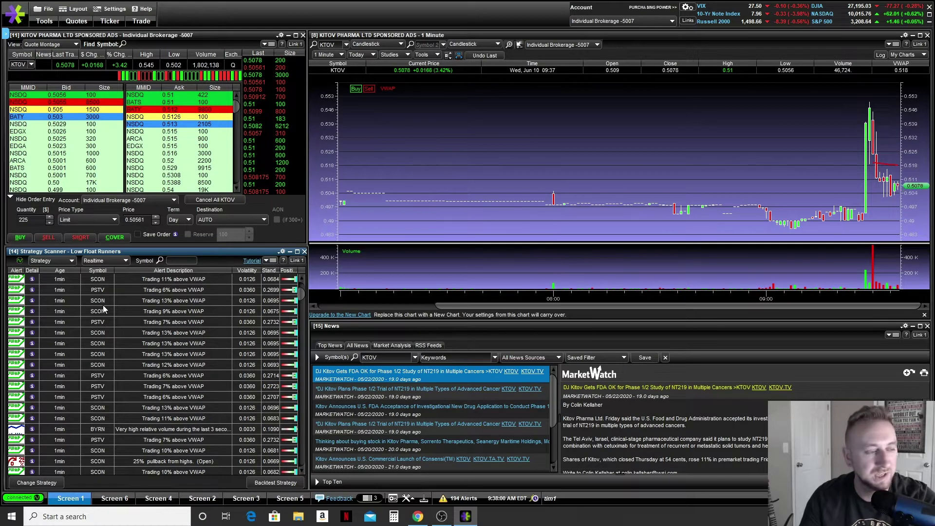
Load DPW, then MARA, into the linked windows and select another scanner row.
click(108, 321)
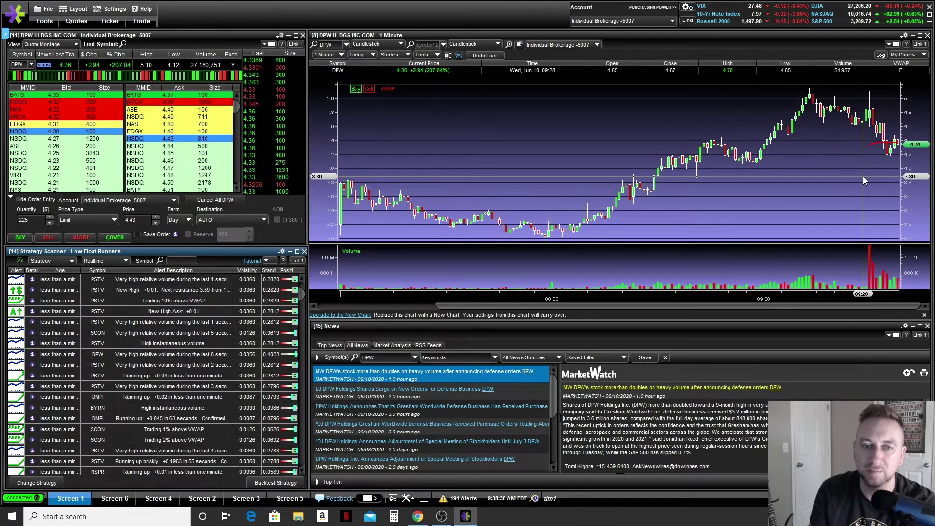
double_click(119, 299)
click(107, 346)
Switch to the Screen 5 workspace with the full-size Immuron (IMRN) chart.
click(289, 500)
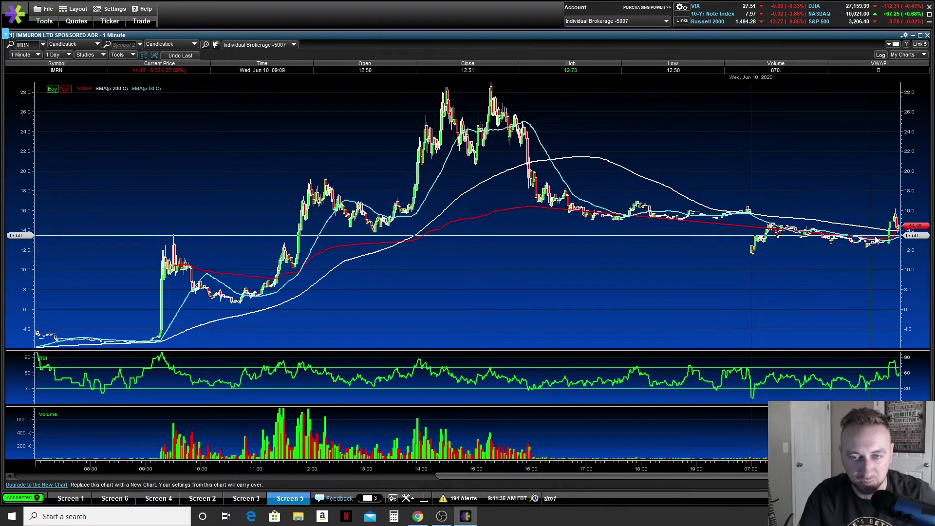
Set the Immuron chart's time range to Today.
click(57, 71)
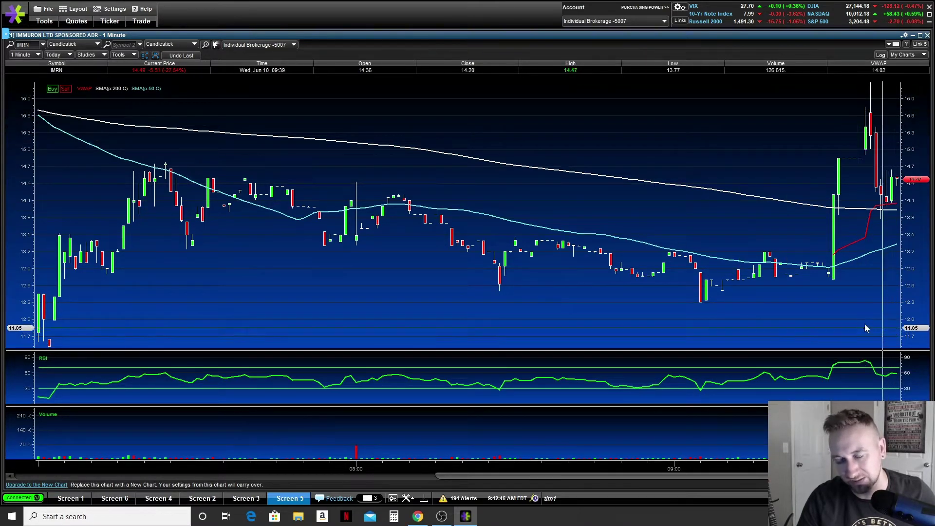
Set the Immuron chart's time range to 1 Day, bringing back Tuesday's run.
click(59, 79)
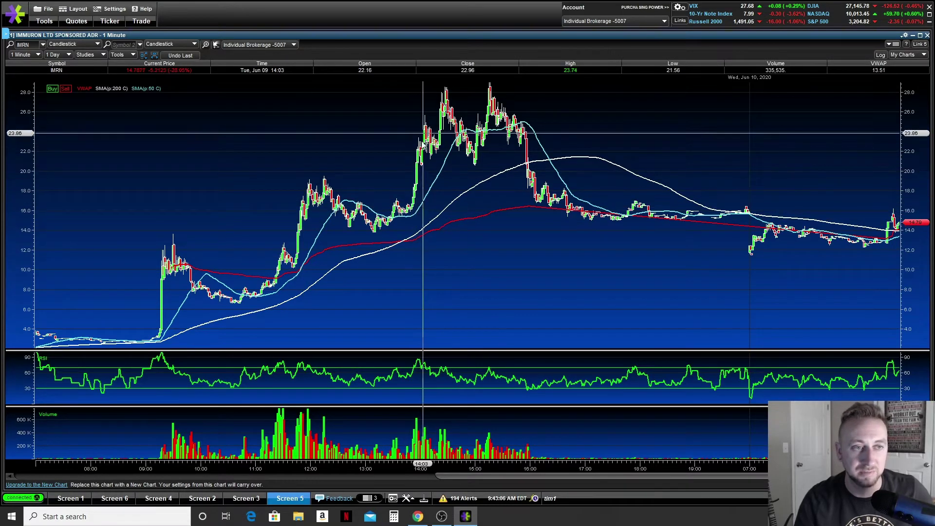
View the GNUS chart on Screen 3, return to Screen 1, and show the chart interval options.
click(239, 501)
click(71, 499)
click(322, 55)
click(326, 140)
click(328, 55)
click(338, 67)
click(339, 57)
click(332, 139)
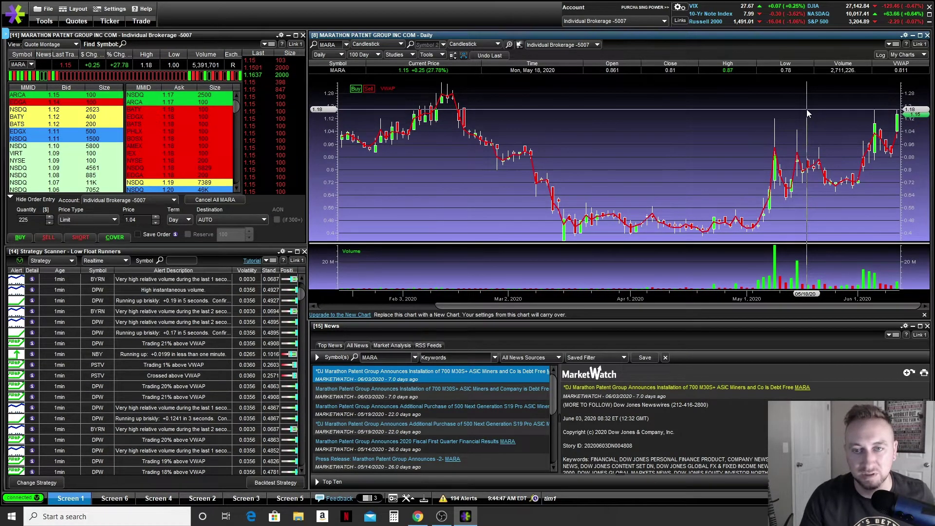
Load DPW into all linked windows and change its chart from 1 Minute to Daily bars.
double_click(112, 350)
click(328, 55)
click(330, 67)
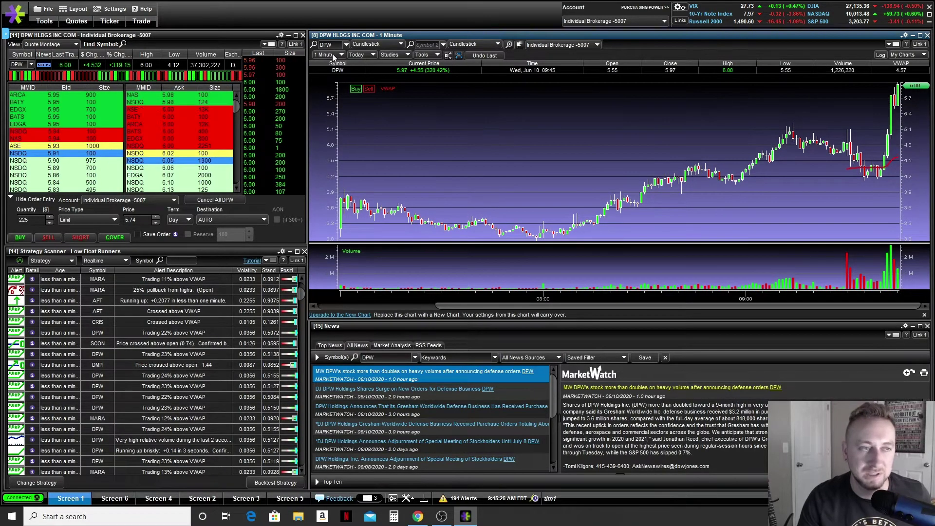
click(325, 55)
click(337, 138)
Change the DPW chart history length from 100 Day to 1 Year.
click(365, 54)
click(363, 138)
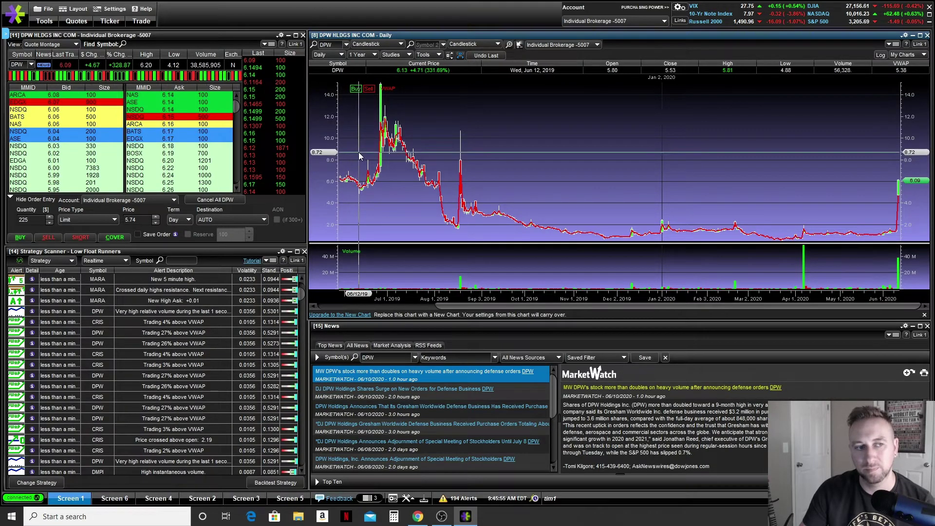
click(334, 56)
Set the DPW chart interval back to 1 Minute intraday candles.
click(329, 93)
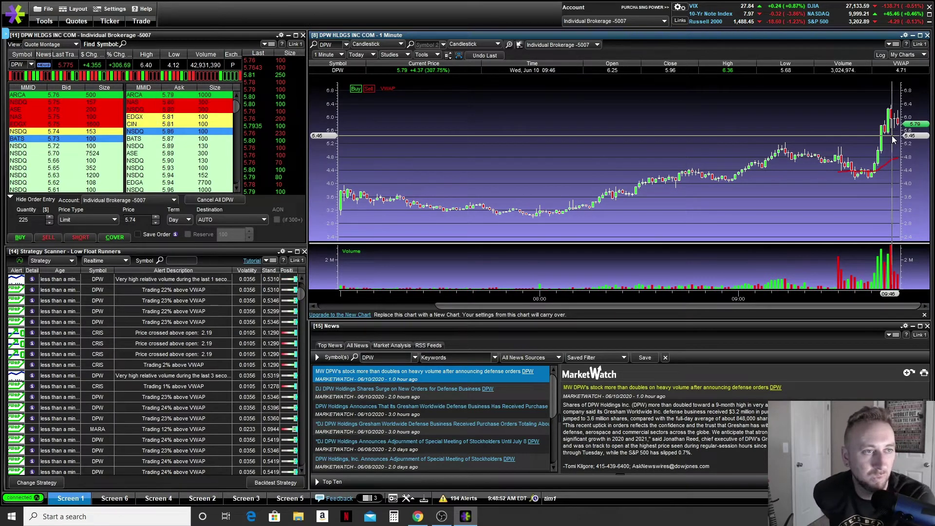
text(6)
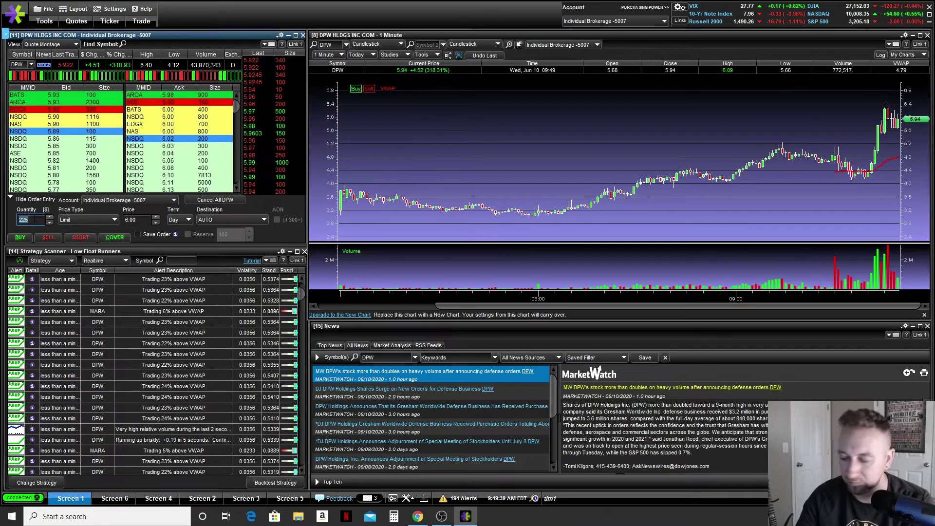
text(200)
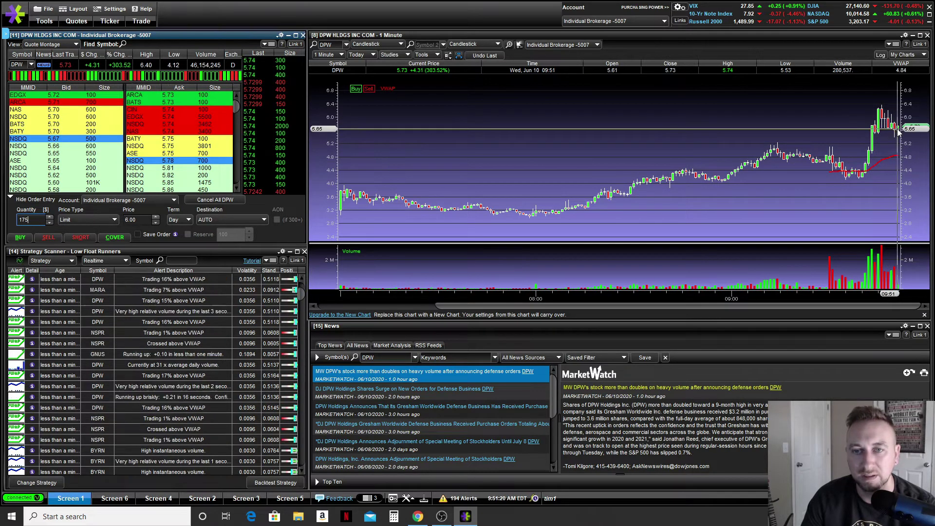
Bring up confirmation for the 175-share DPW limit buy at 6.00.
click(21, 236)
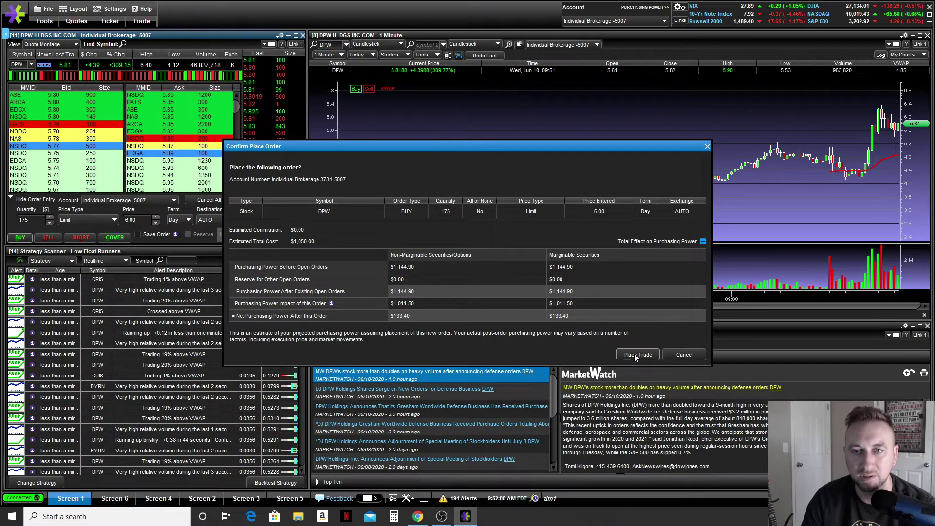
Place the BUY 175 DPW limit 6.00 order from the confirmation dialog.
click(634, 354)
Replace the limit price and place 175-share DPW sell orders at 5.90, then 5.70.
double_click(132, 219)
text(5.9)
click(52, 237)
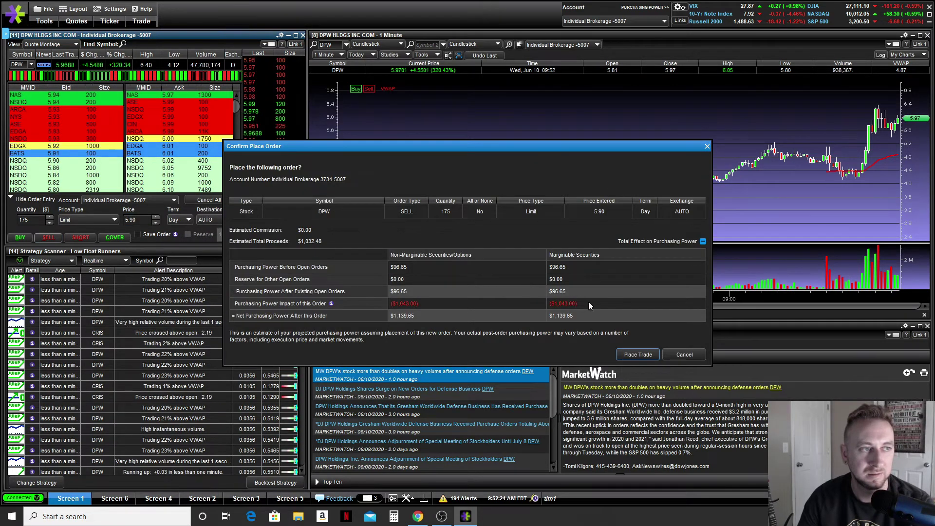
click(638, 355)
text(.7)
click(48, 237)
click(636, 354)
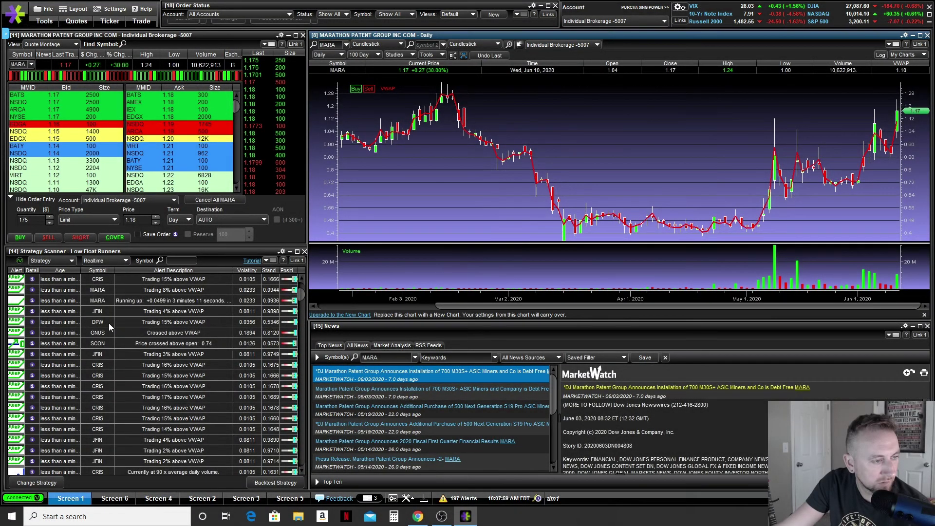
Load DPW as one-minute candles into the linked windows, then view JFIN and MARA.
click(98, 322)
click(326, 54)
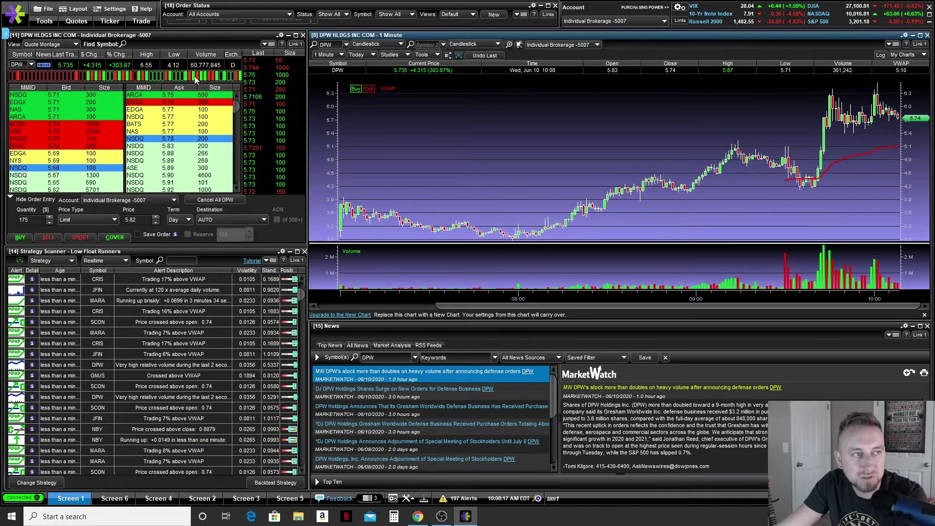
click(150, 311)
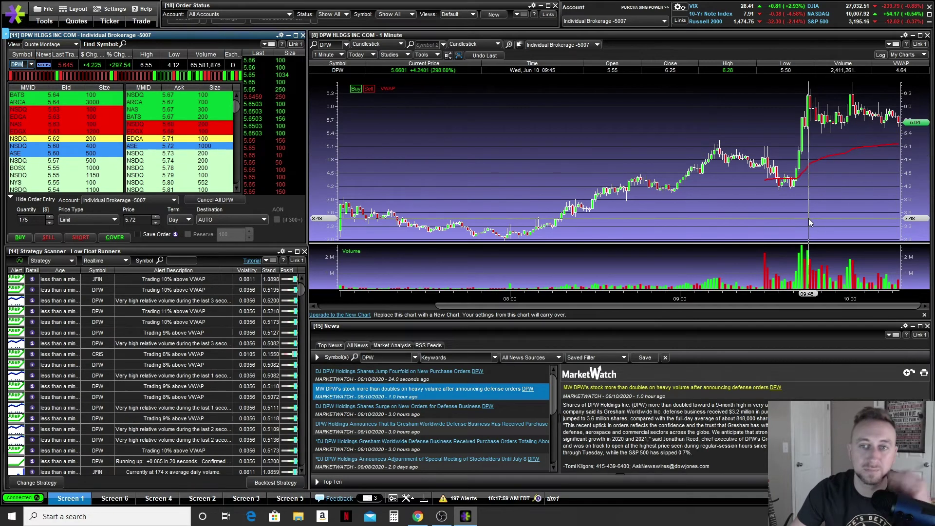
click(97, 354)
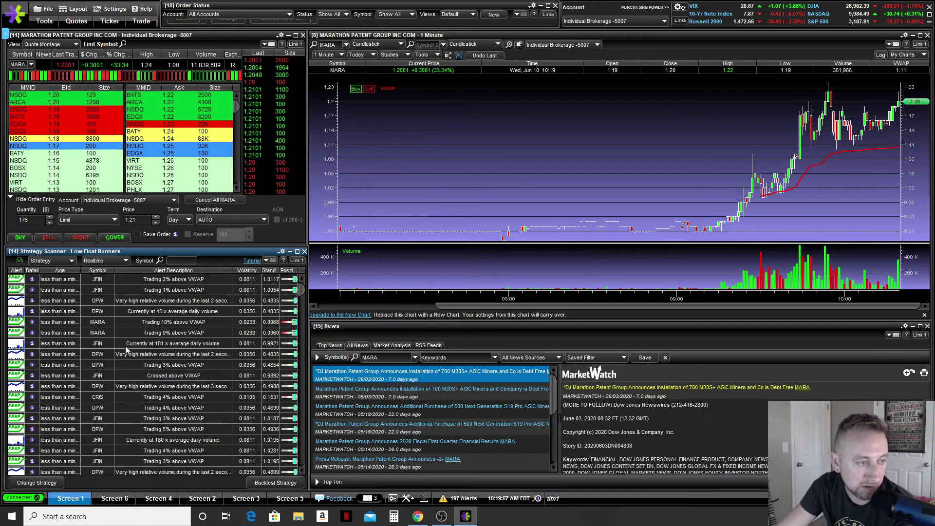
Load DPW Holdings back into the linked quote, chart and news windows.
click(117, 312)
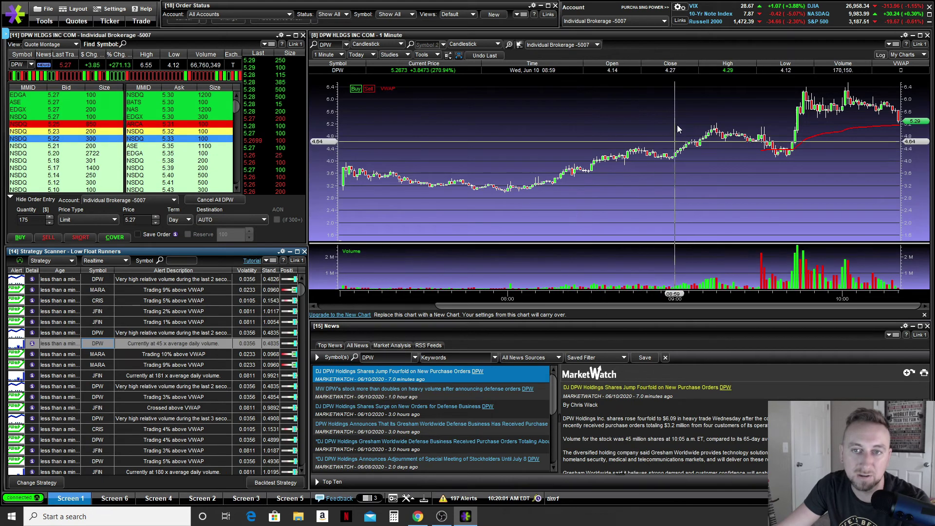